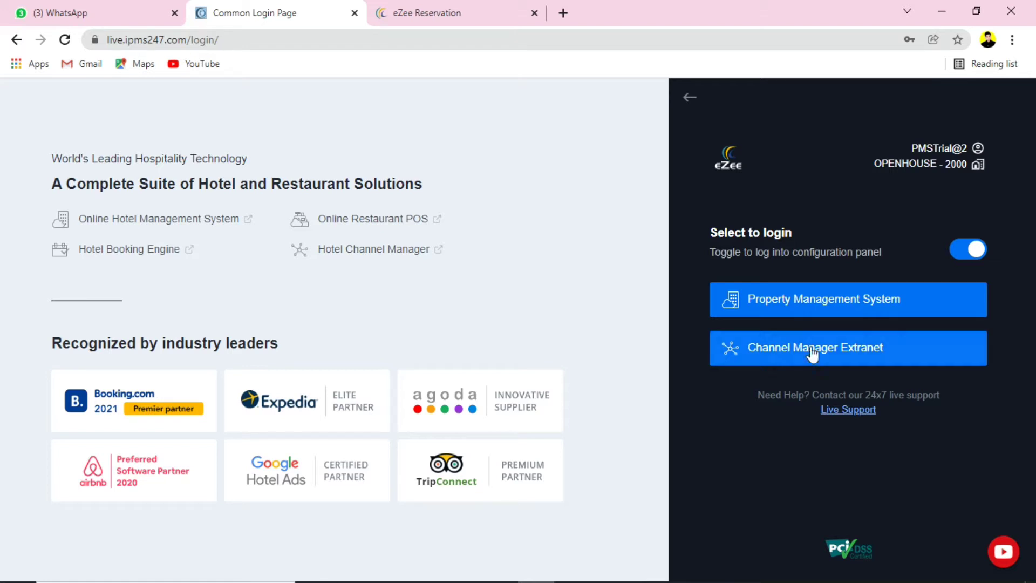
Step: Log into the Channel Manager Extranet and open the Rates & Inventory grid starting 11-01-2022
click(776, 358)
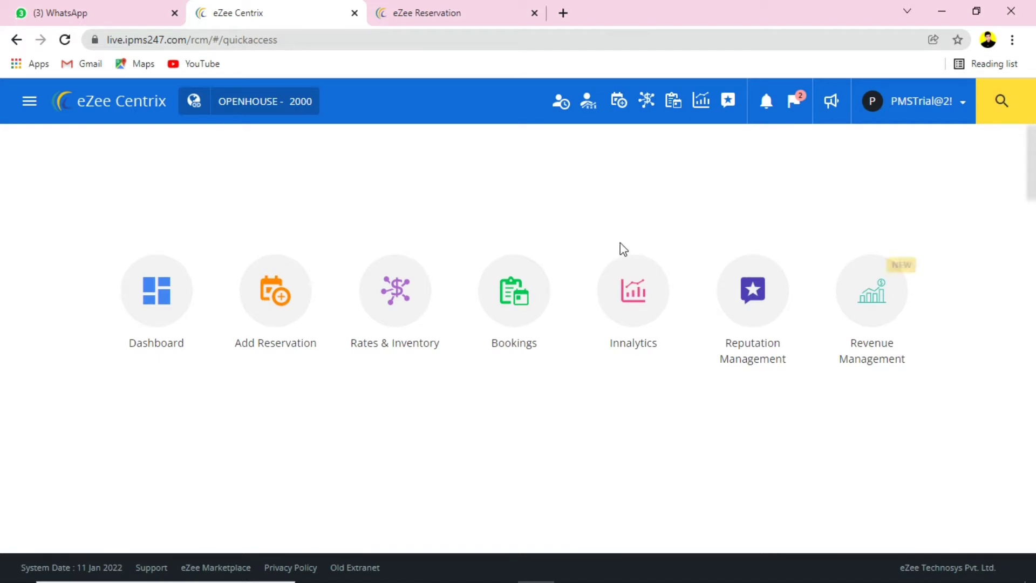
click(647, 103)
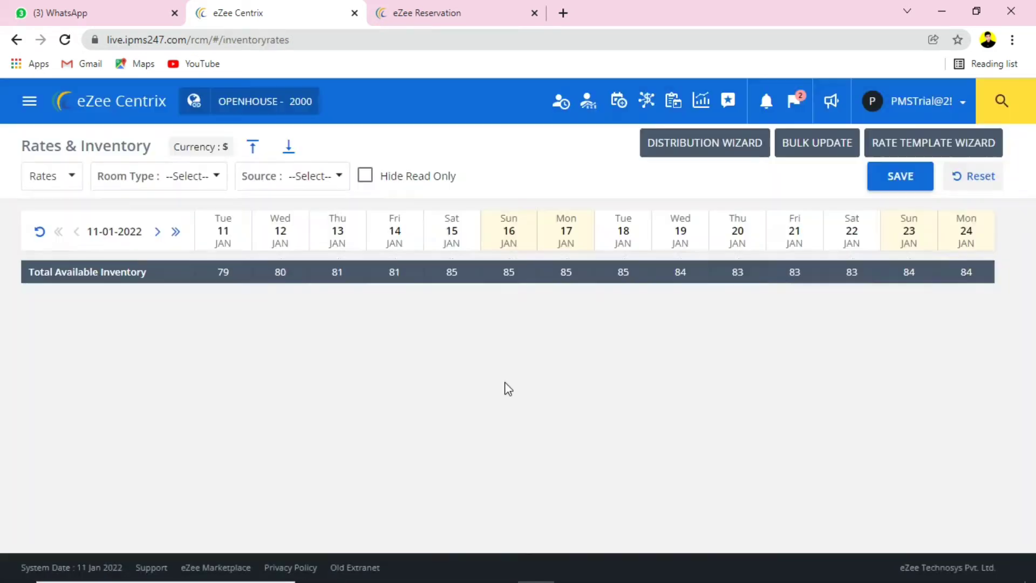
drag(1003, 320, 1014, 492)
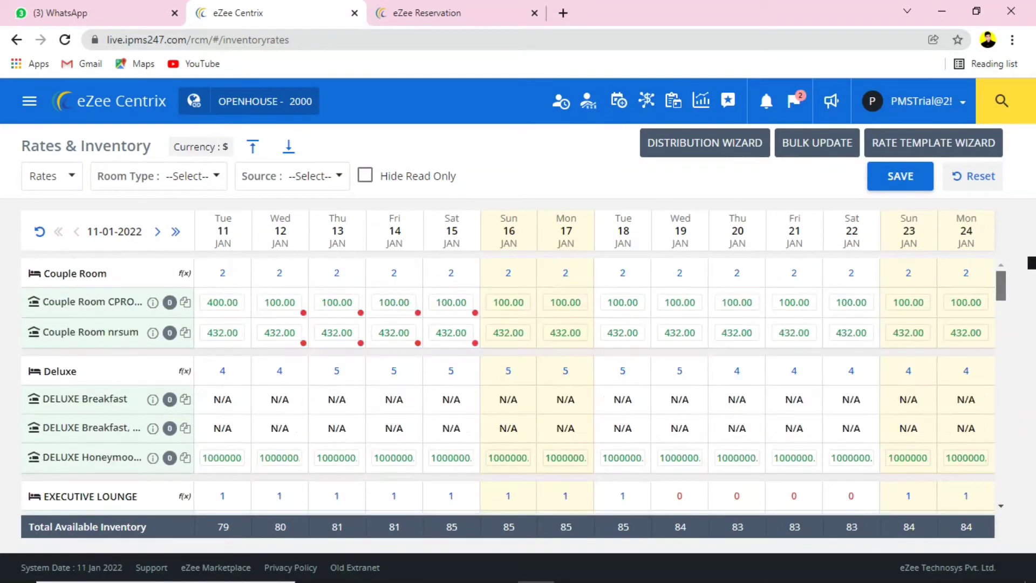
drag(1022, 310, 1032, 195)
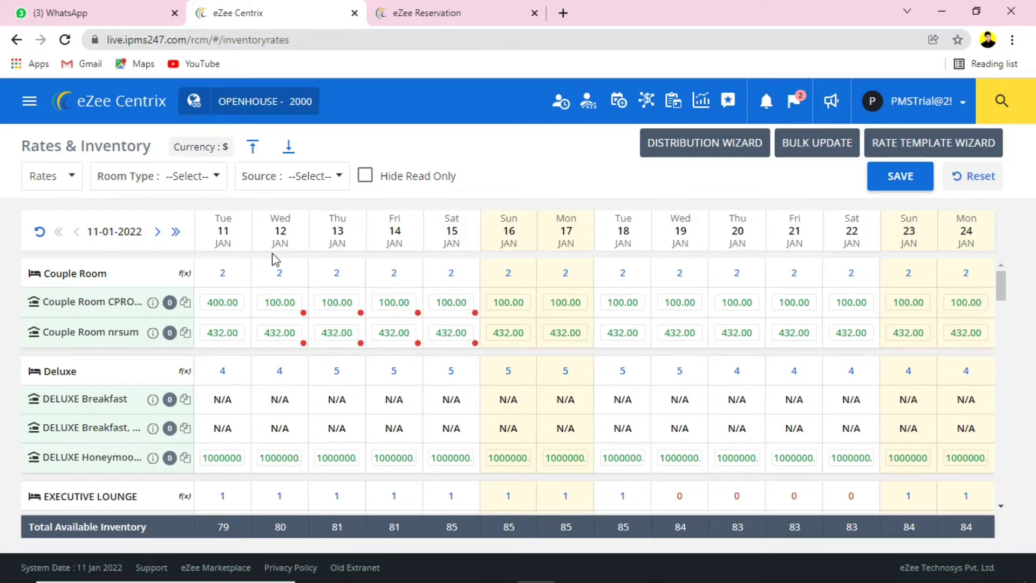
Step: Set the 11 January rate of the first Couple Room rate plan (CPRO...) to 5000, save, and acknowledge the update
click(223, 281)
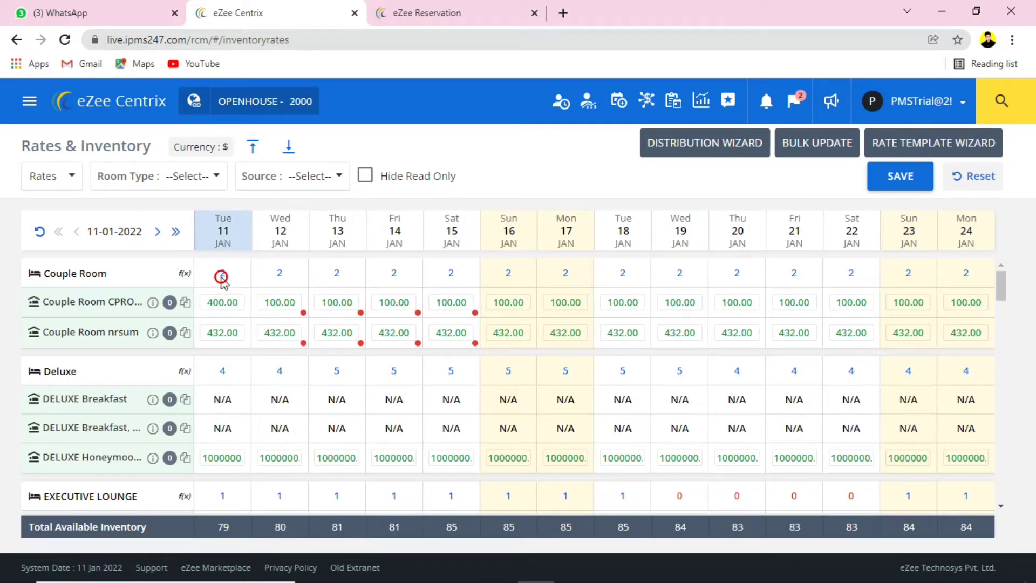
click(223, 279)
click(222, 350)
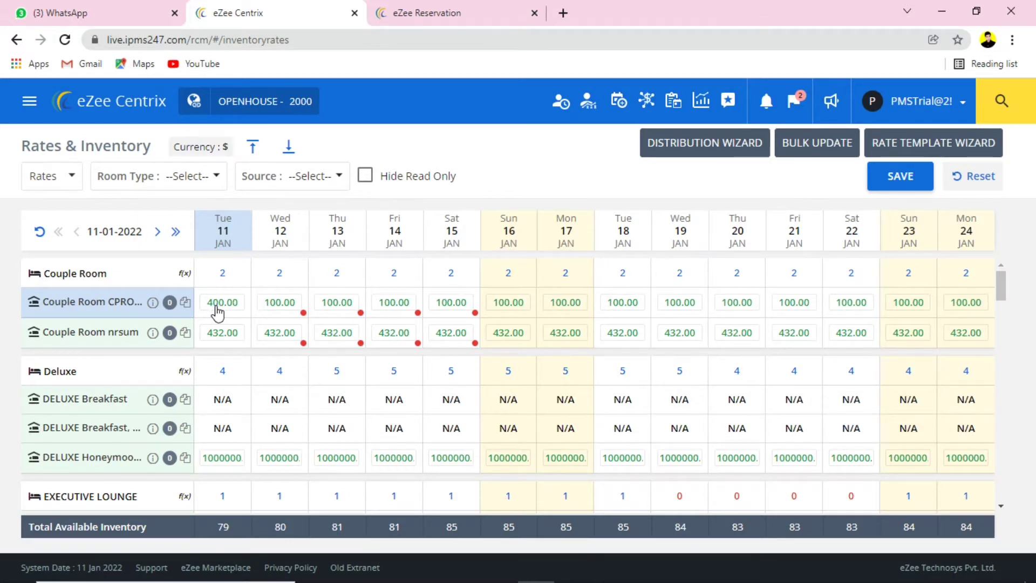
click(213, 305)
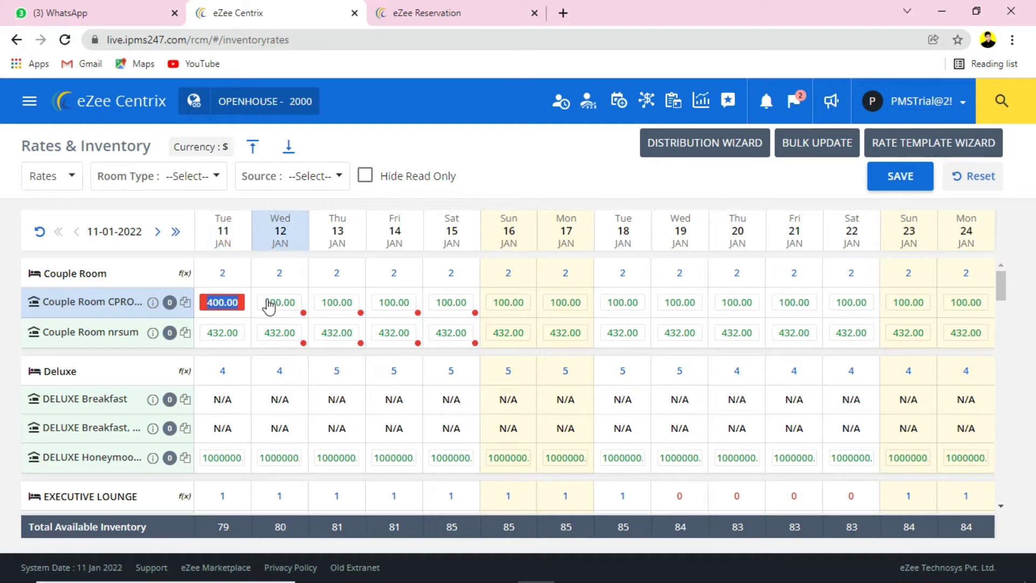
text(4)
click(918, 177)
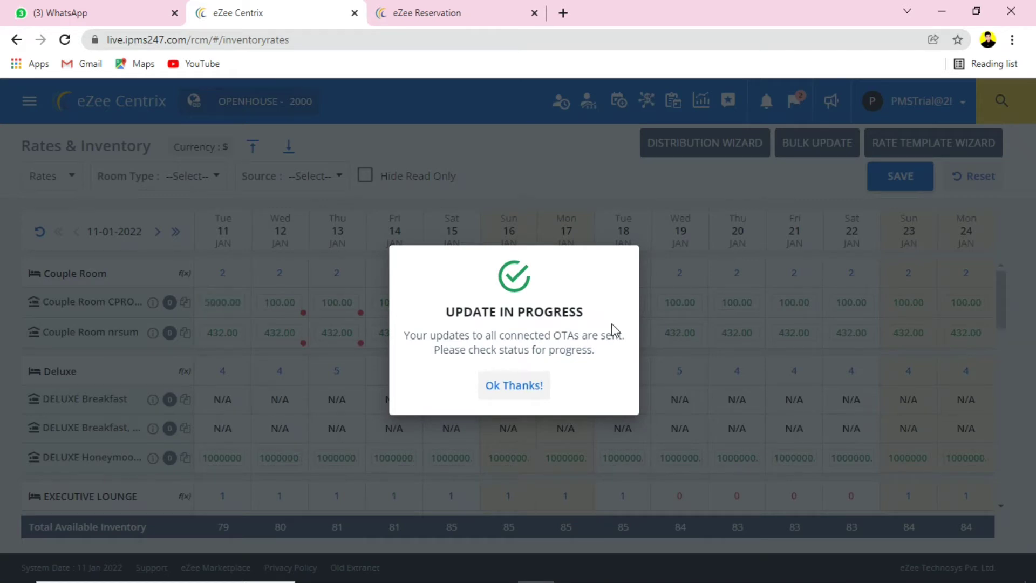
click(514, 385)
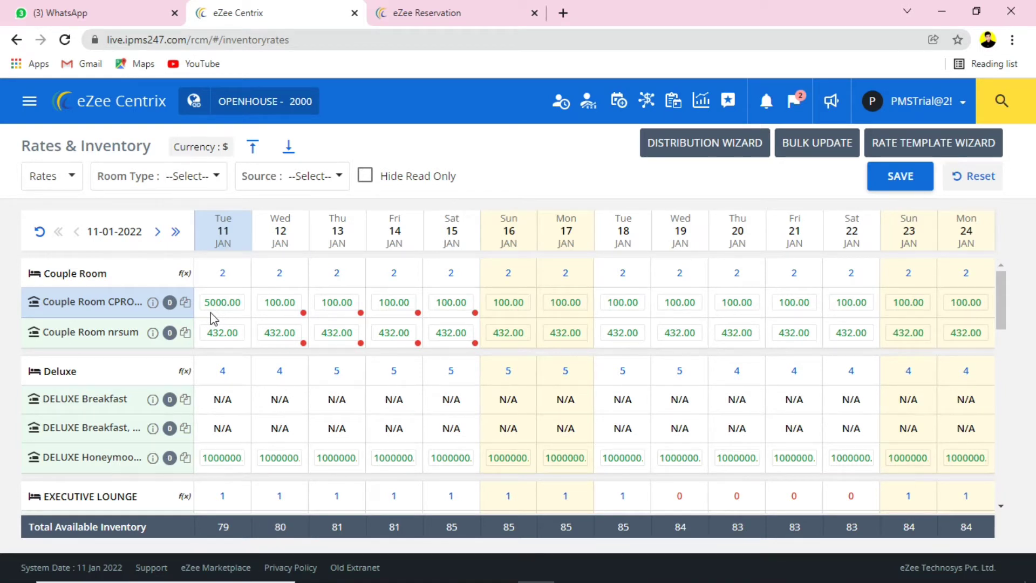
Step: Start a Bulk Update and choose the period from 11-01-2022 to 10-02-2022
click(224, 374)
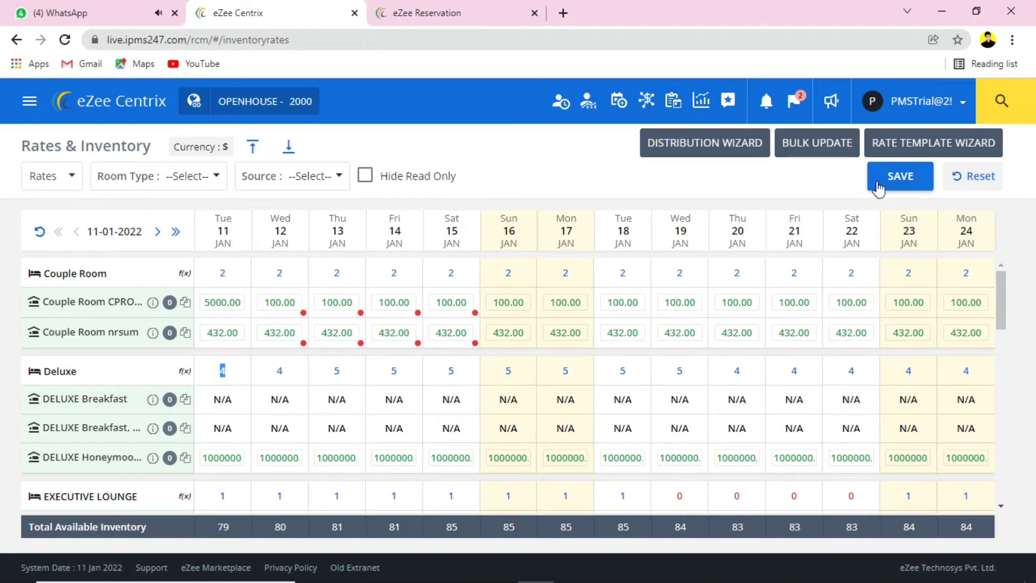
click(824, 151)
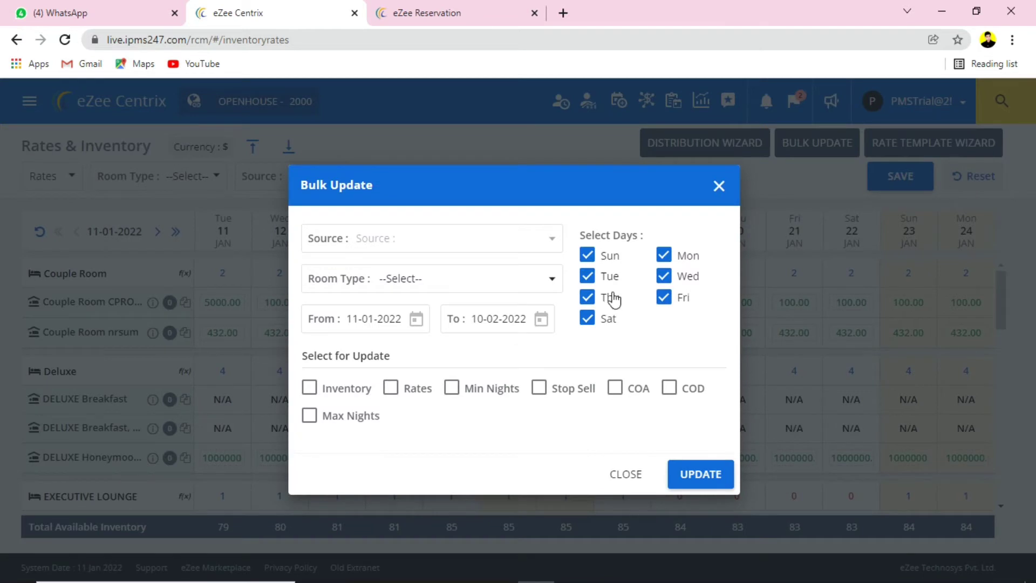
click(418, 320)
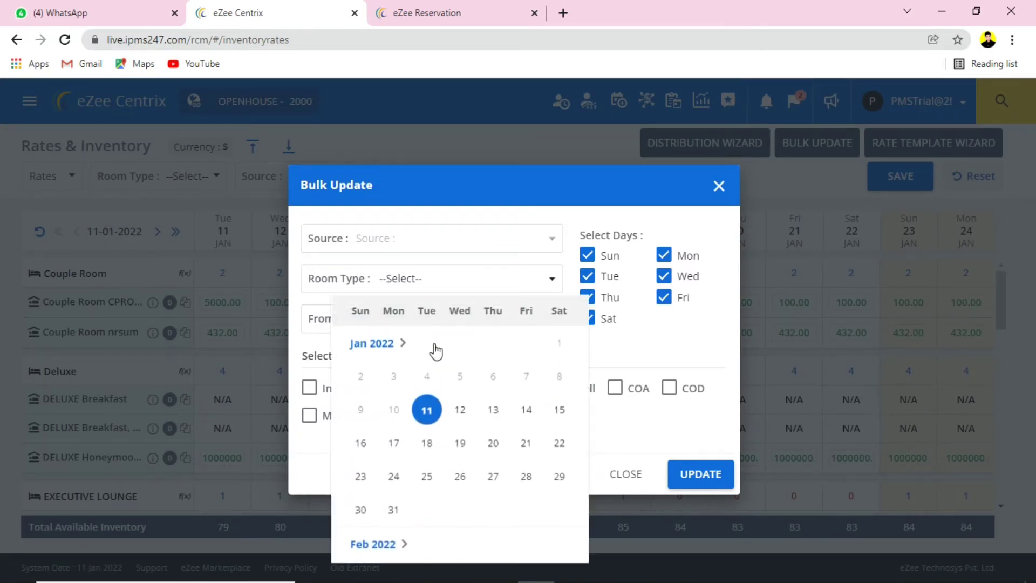
click(427, 411)
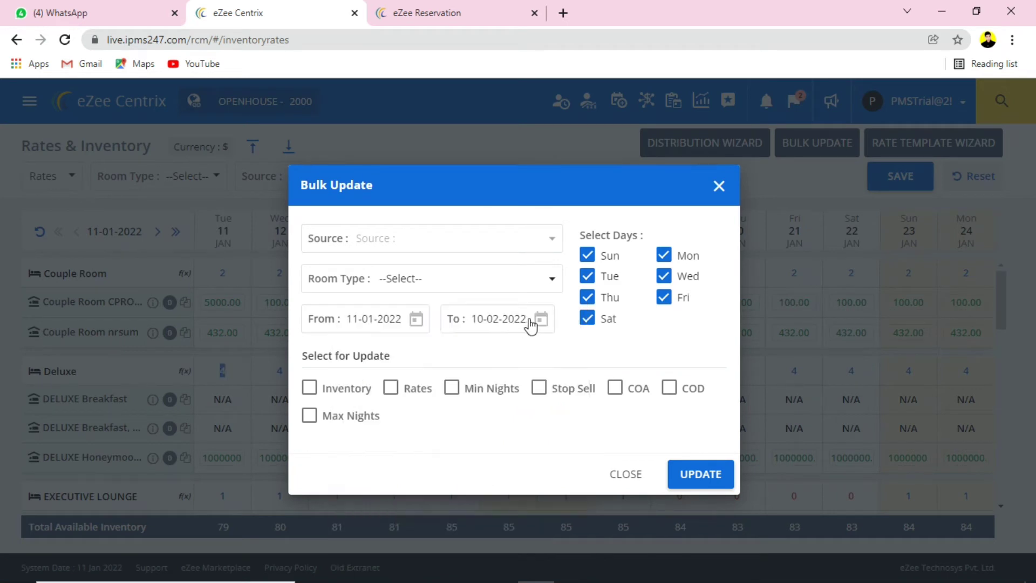
click(533, 320)
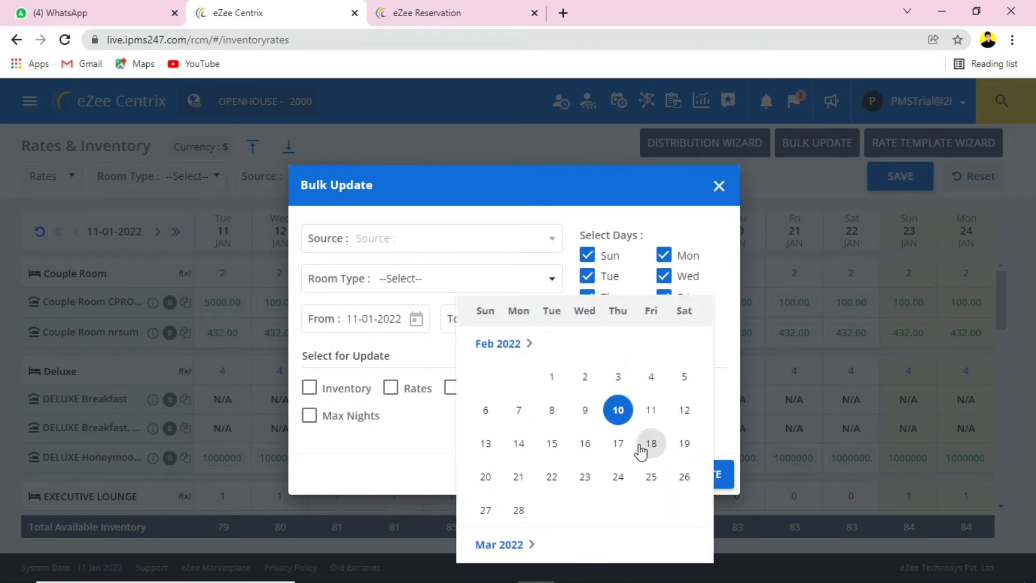
click(624, 409)
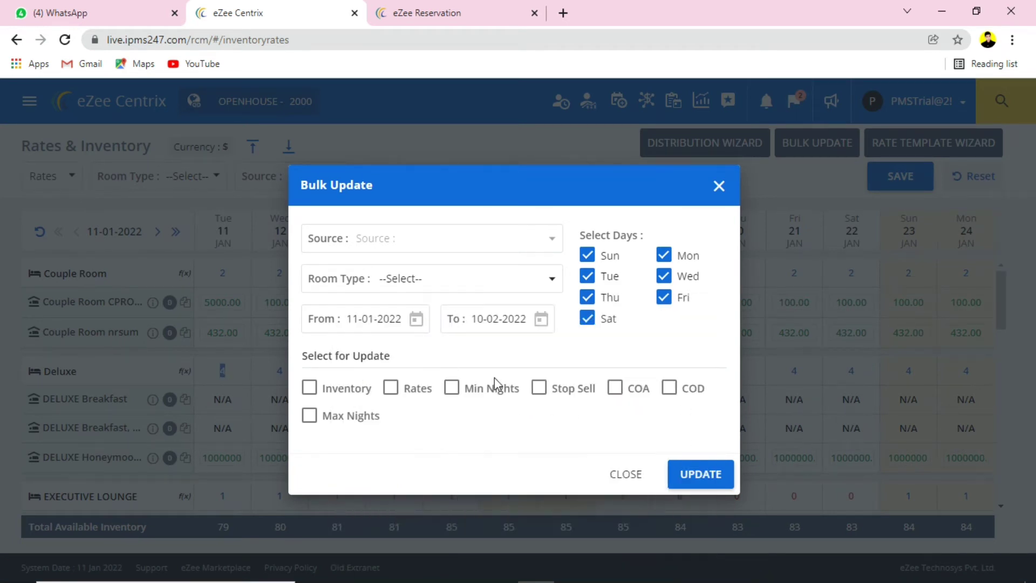
Step: Try an Inventory bulk update with a value of 15, check the room type choices, and deselect Inventory
click(310, 389)
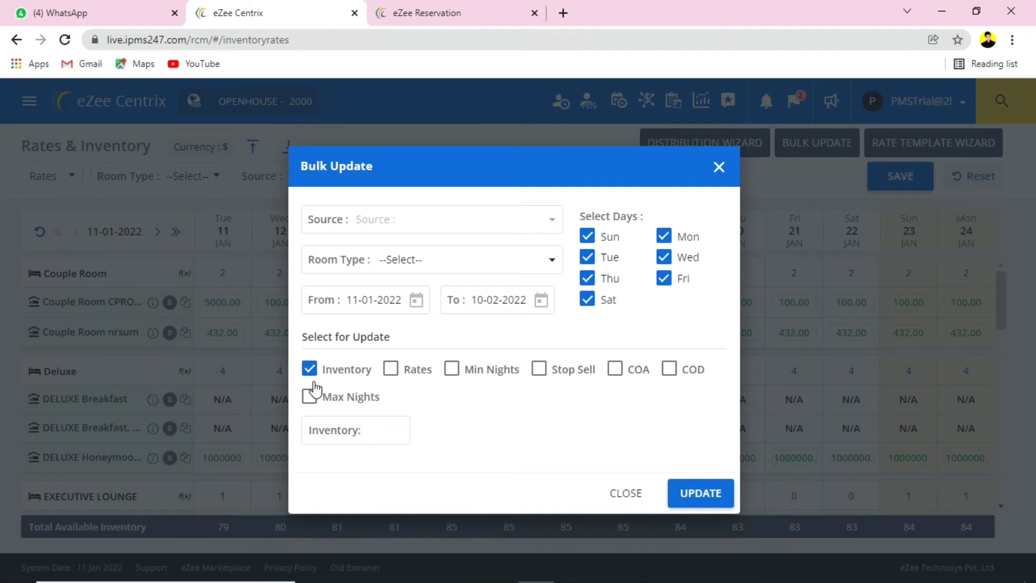
click(393, 433)
text(15)
click(514, 263)
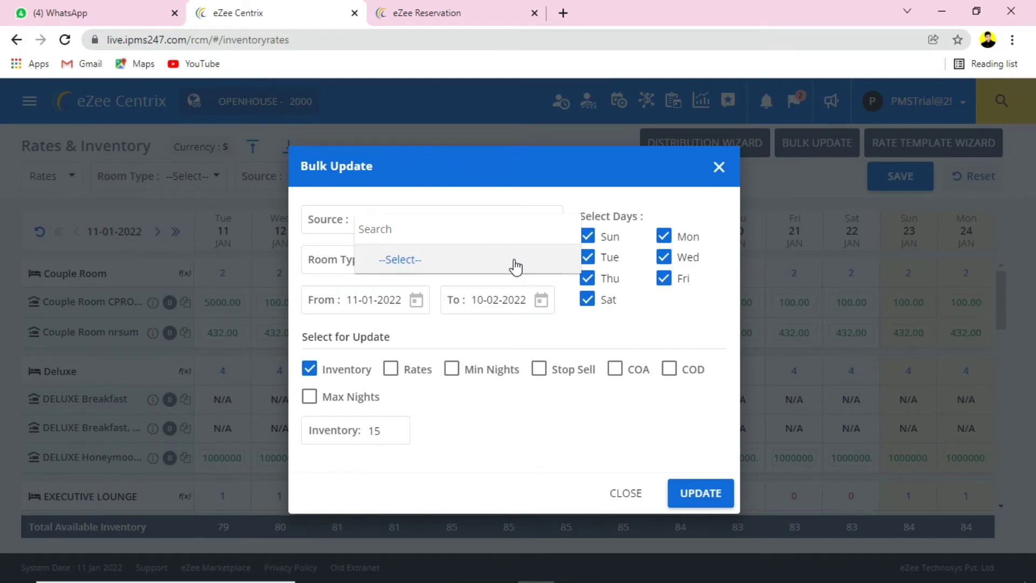
click(509, 426)
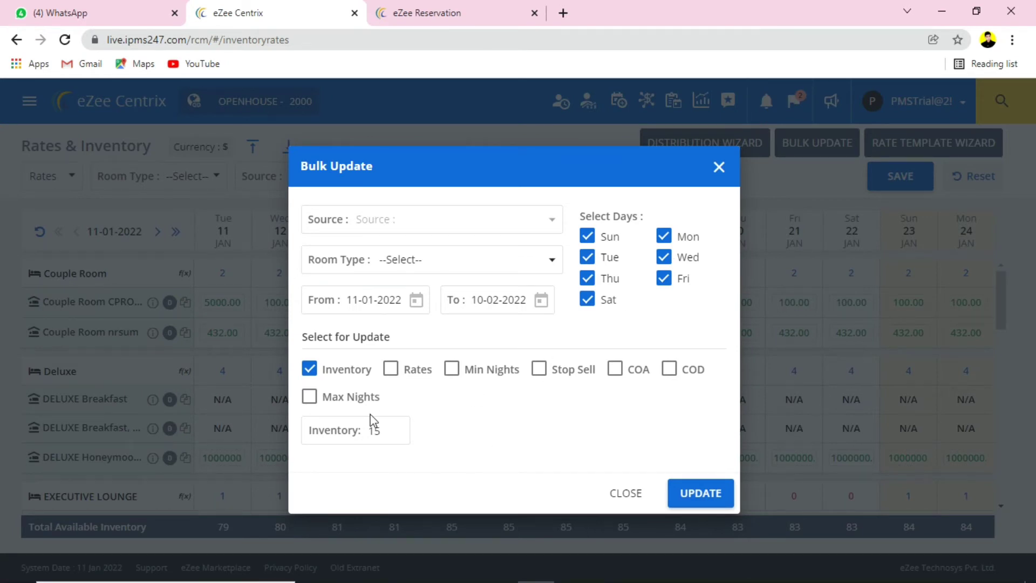
click(473, 425)
click(309, 369)
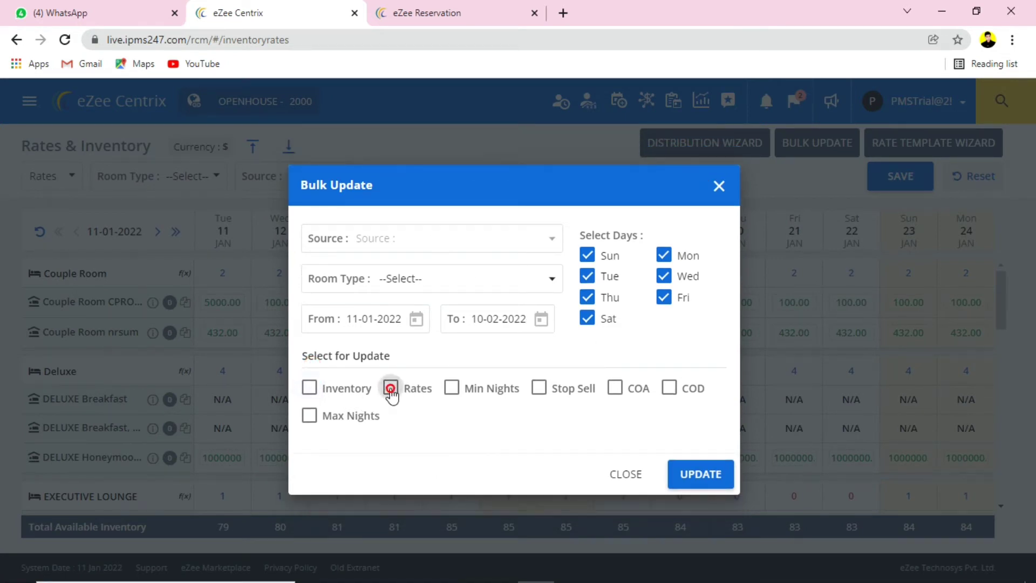
Step: Try the Rates option in the bulk update, check its room type and rate plan choices, and deselect Rates
click(391, 388)
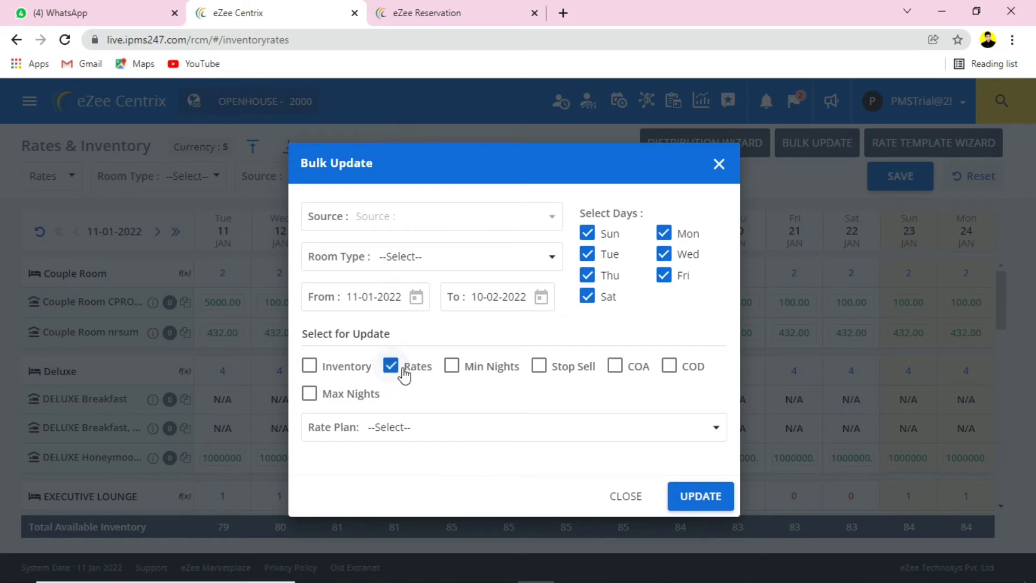
click(547, 257)
click(547, 258)
click(431, 456)
click(463, 429)
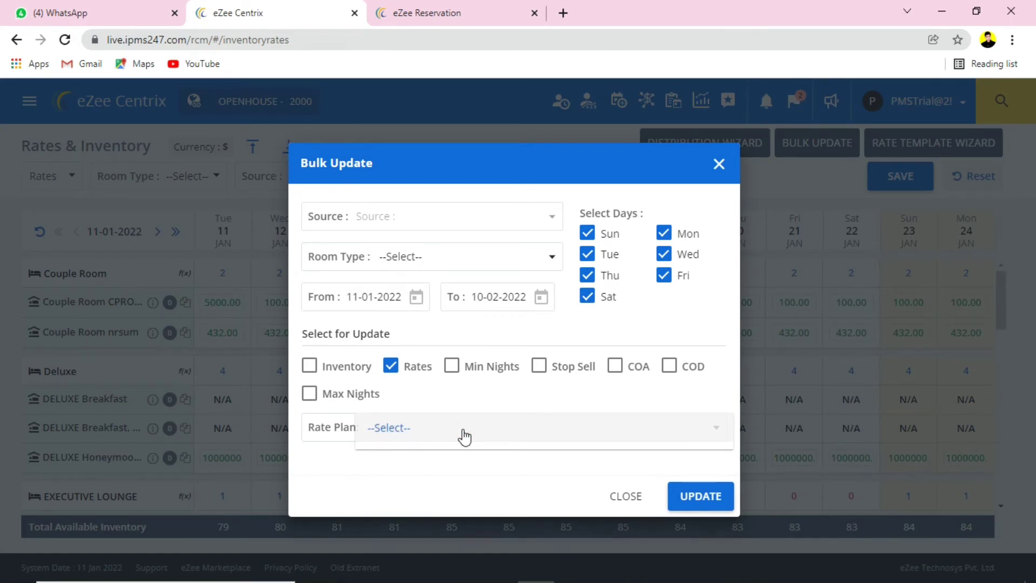
click(541, 473)
click(467, 482)
click(413, 456)
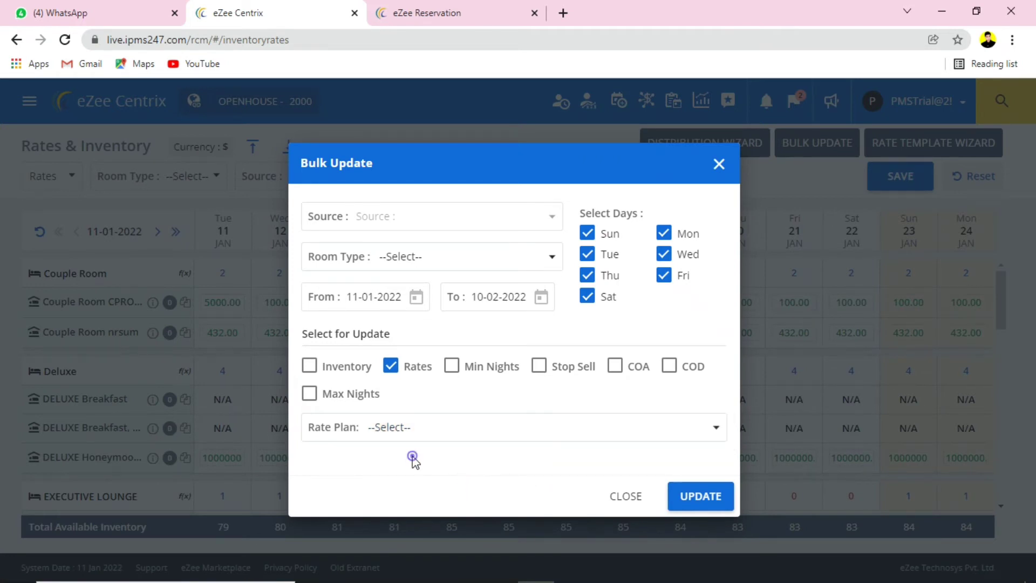
click(391, 366)
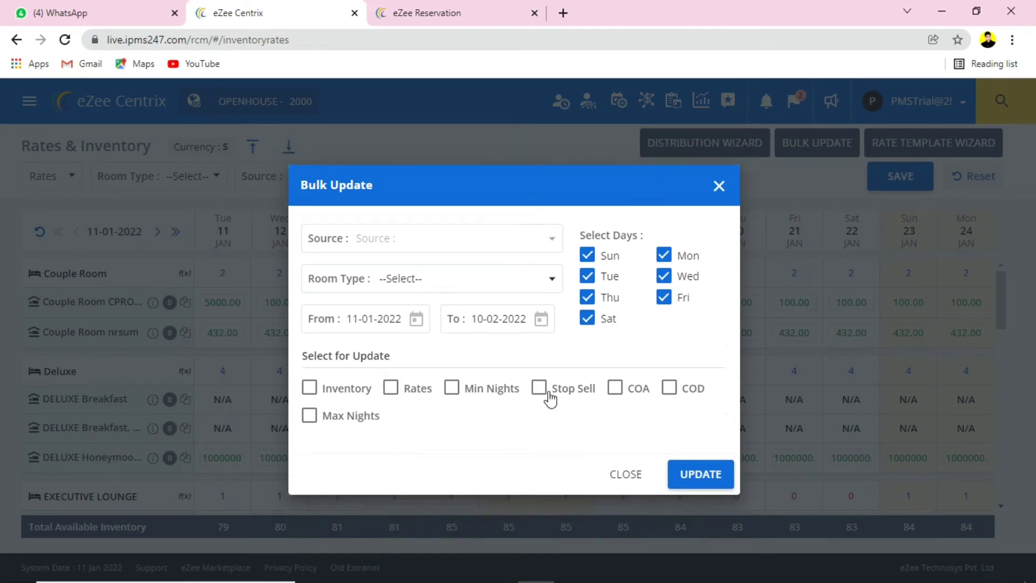
Step: Select Stop Sell for the bulk update, limit the period to 12-01-2022, set it to On, and submit
click(541, 390)
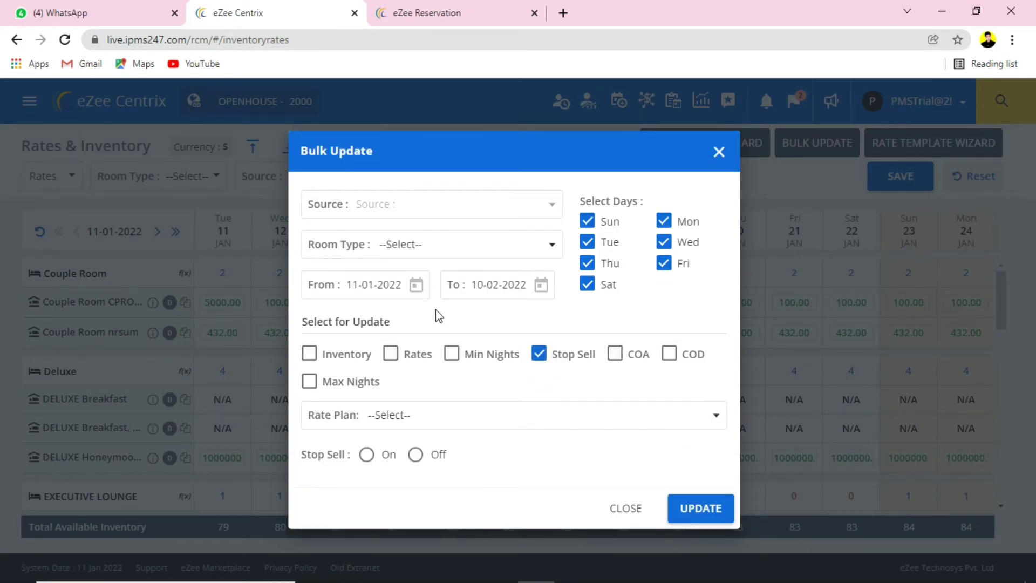
click(416, 284)
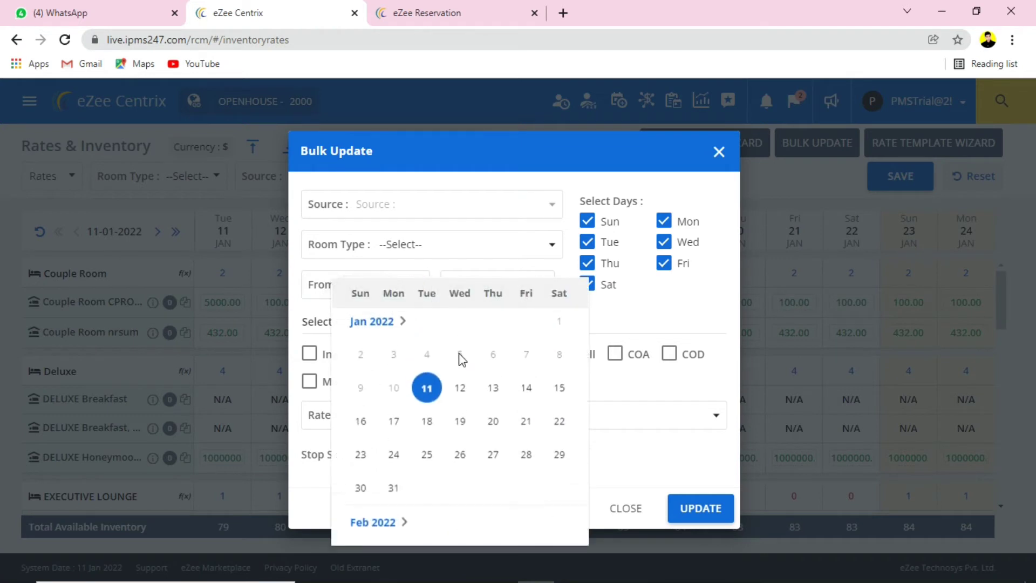
click(459, 392)
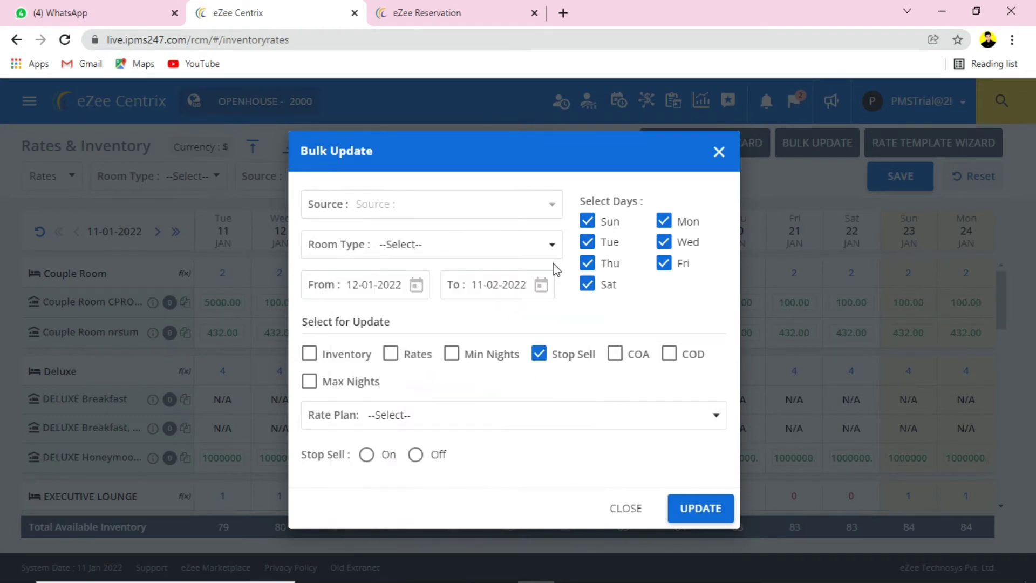
click(543, 288)
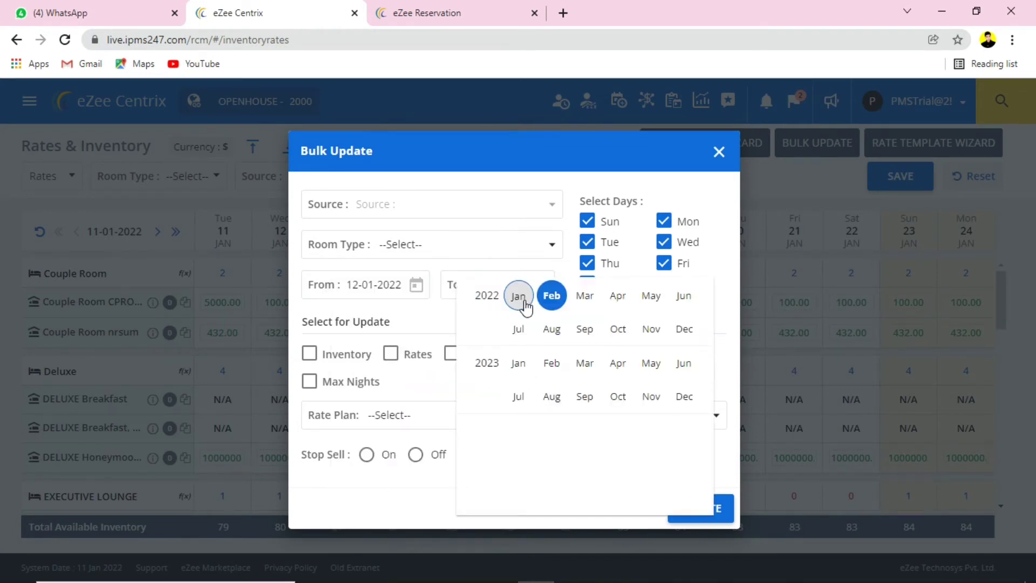
click(524, 300)
click(587, 394)
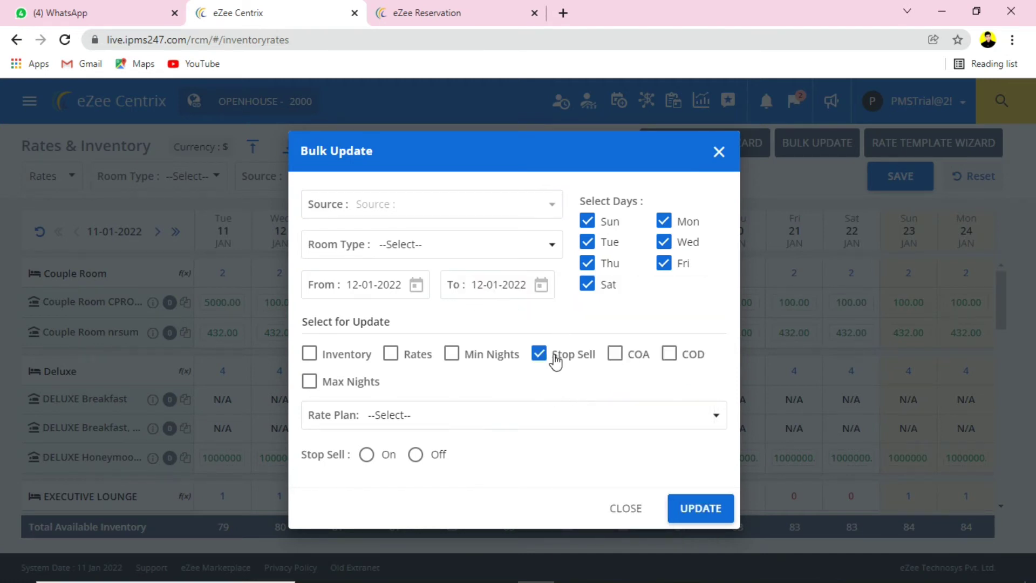
click(367, 457)
click(544, 255)
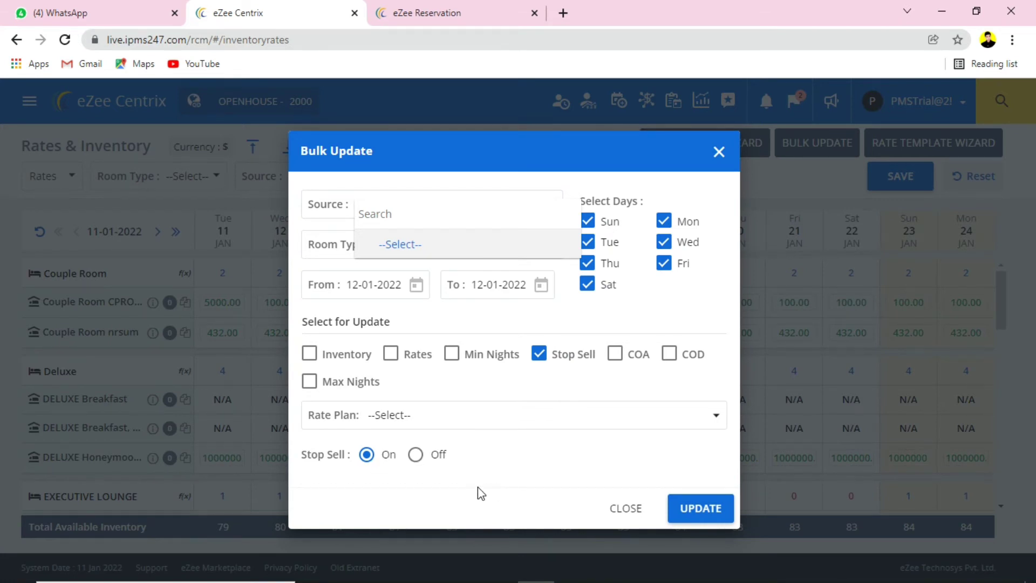
click(694, 506)
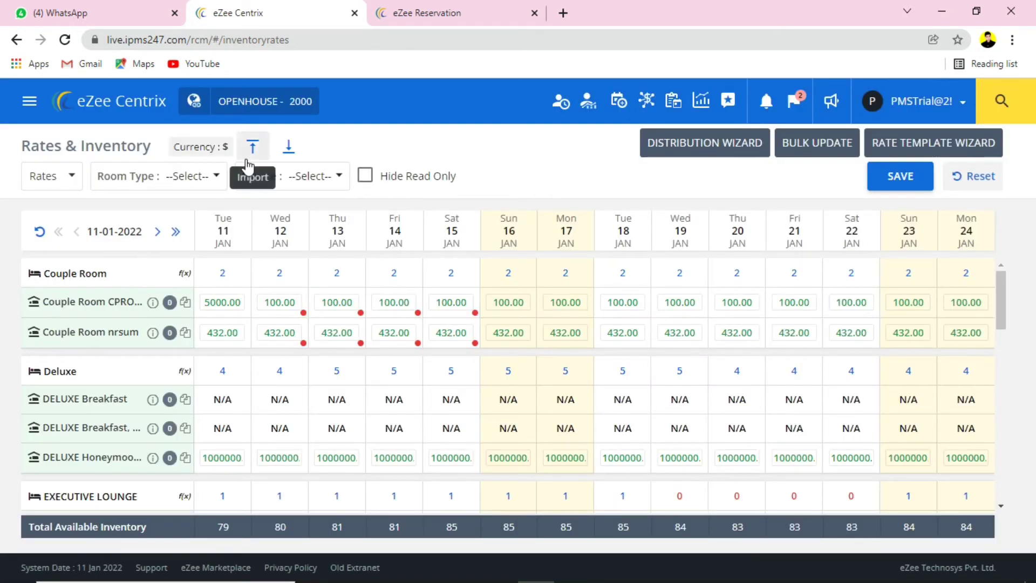
Step: Open the Dashboard and review the recent 10 bookings, departures and cancellations
click(35, 99)
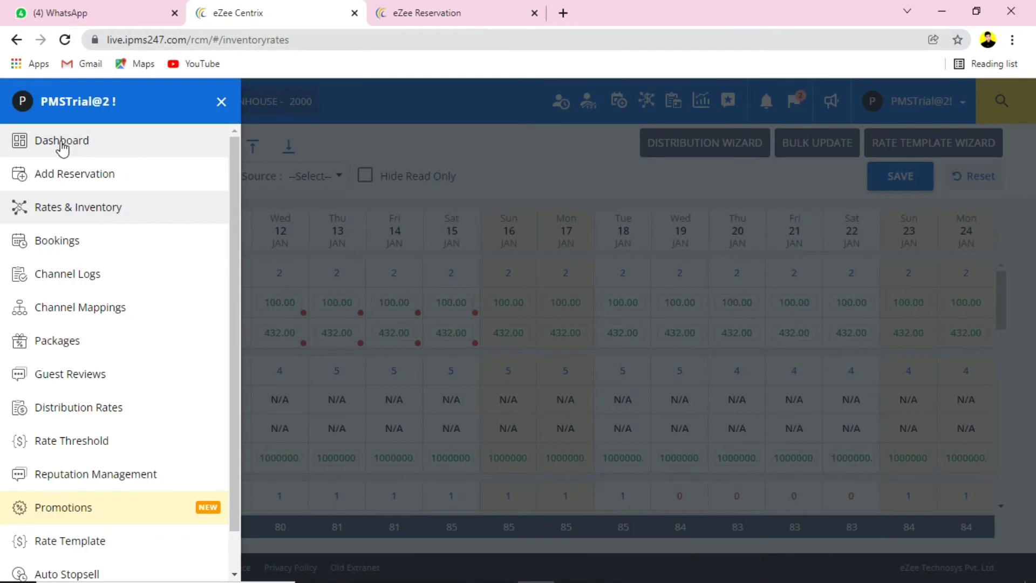
click(395, 219)
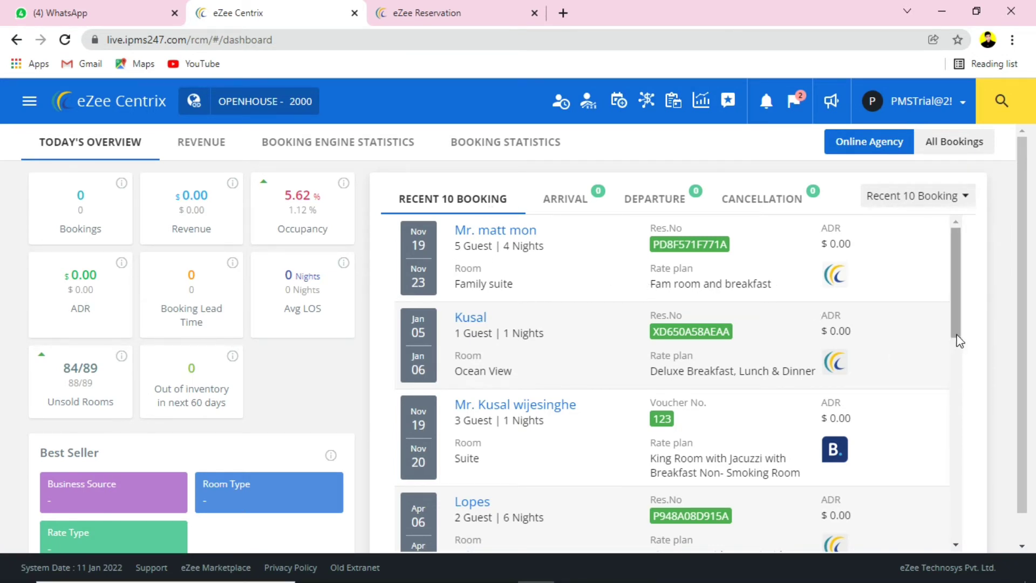
drag(956, 328, 972, 563)
click(659, 208)
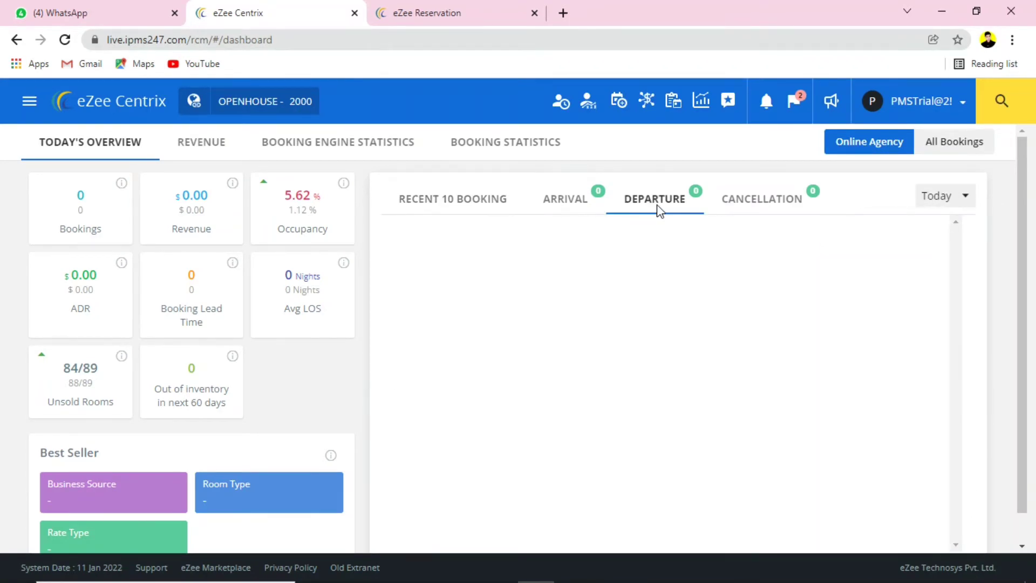
click(758, 204)
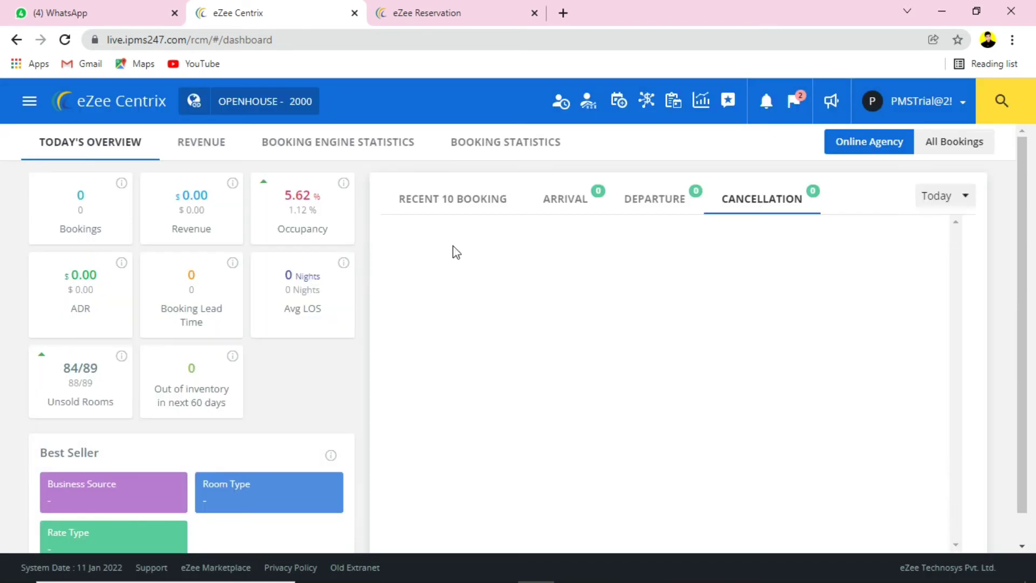
Step: Open the Bookings list and check the actions available for the first active Ocean View booking
click(29, 101)
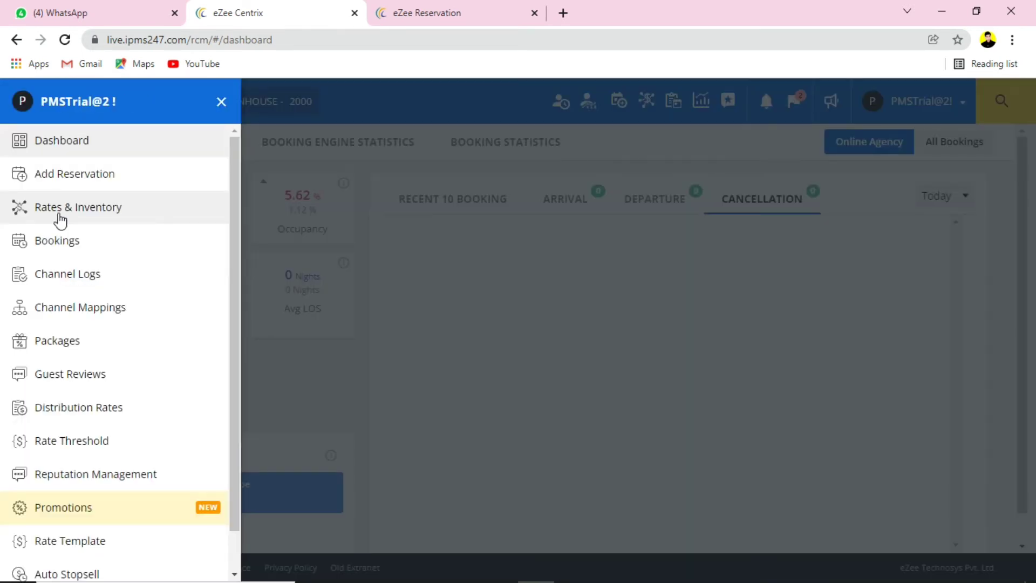
click(67, 241)
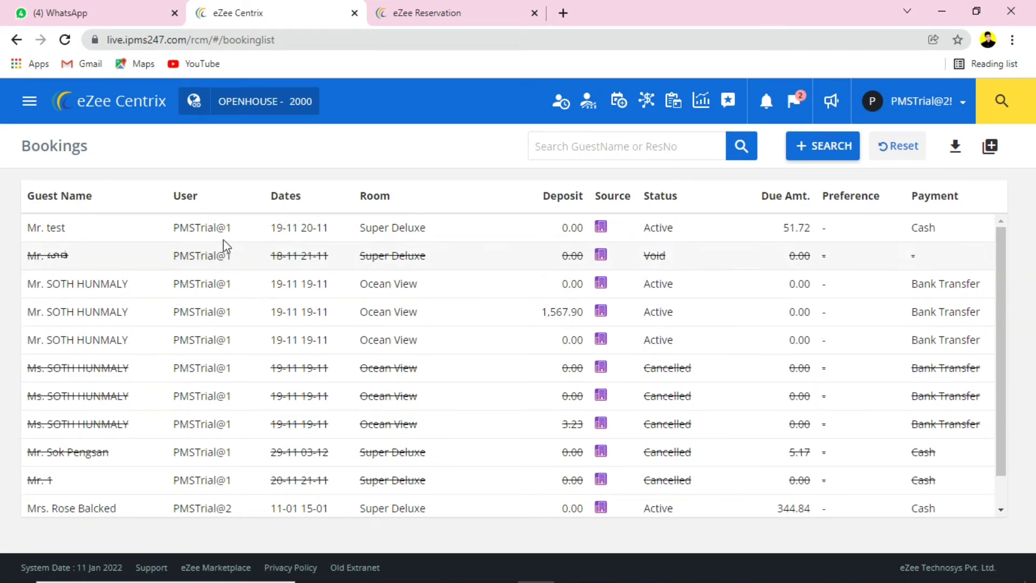
right_click(83, 285)
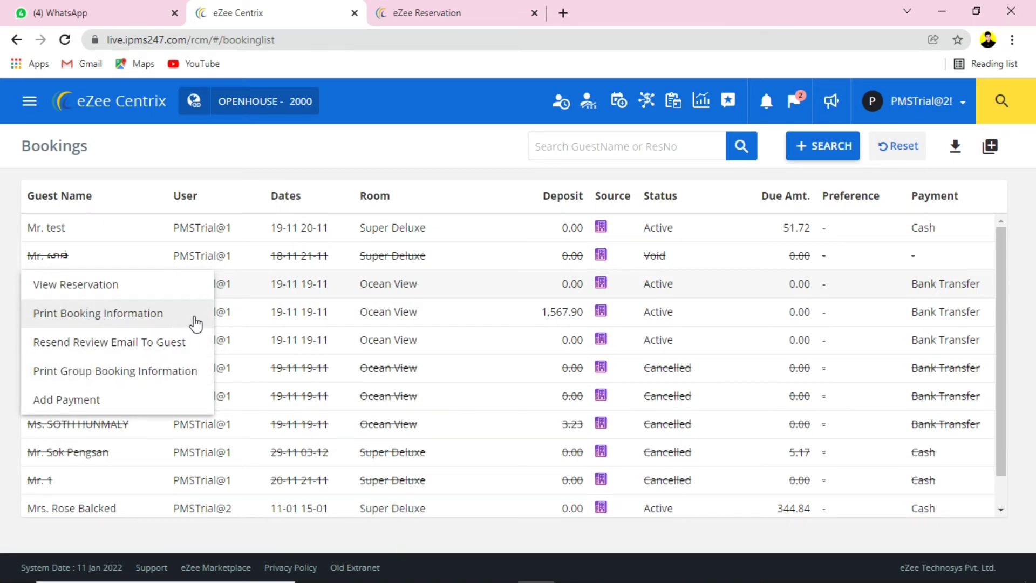
click(458, 139)
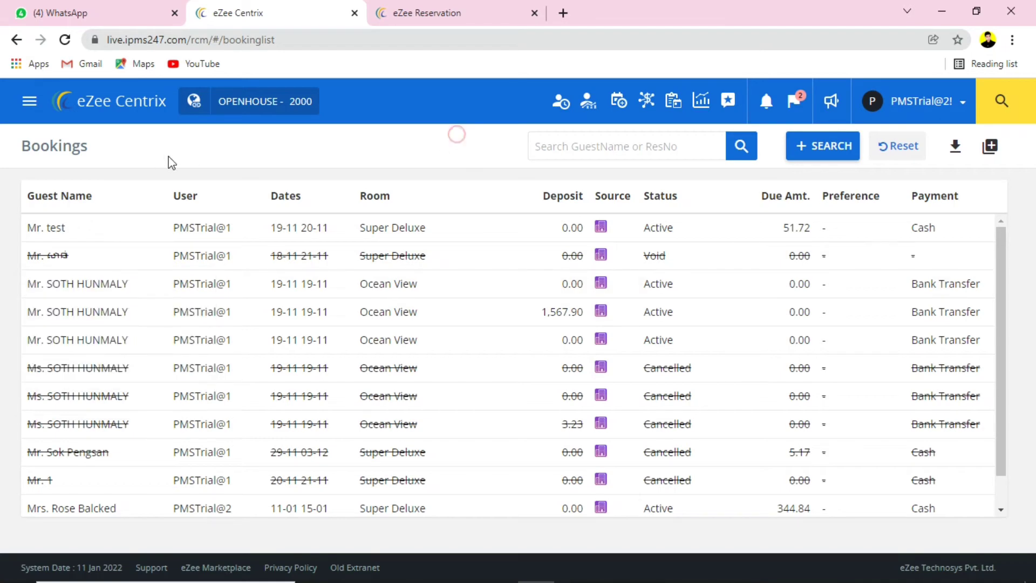
Step: In Rate Threshold, set the Couple Room's minimum rate to 3000 and maximum rate to 5000, and save the threshold
click(30, 106)
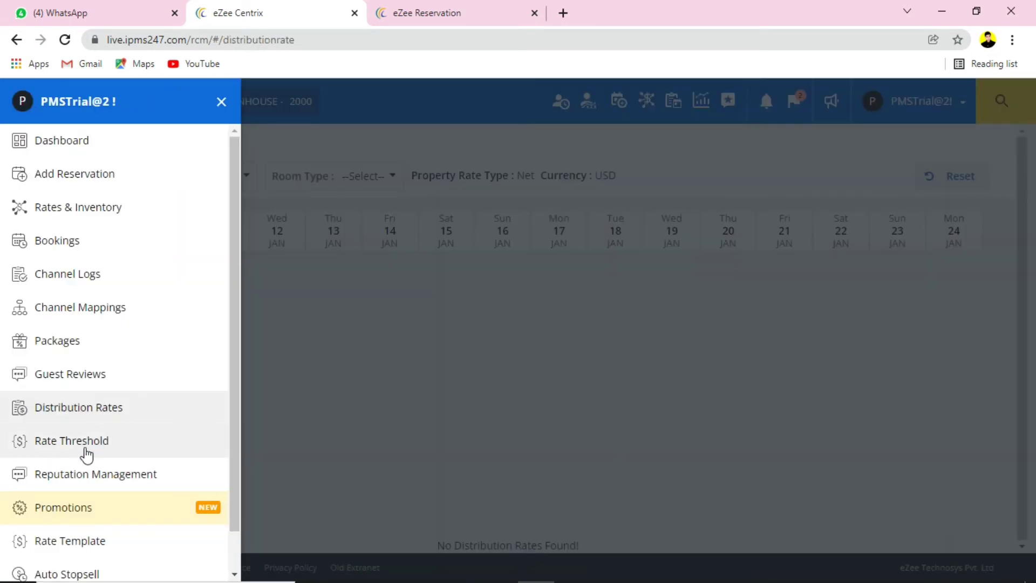
click(81, 442)
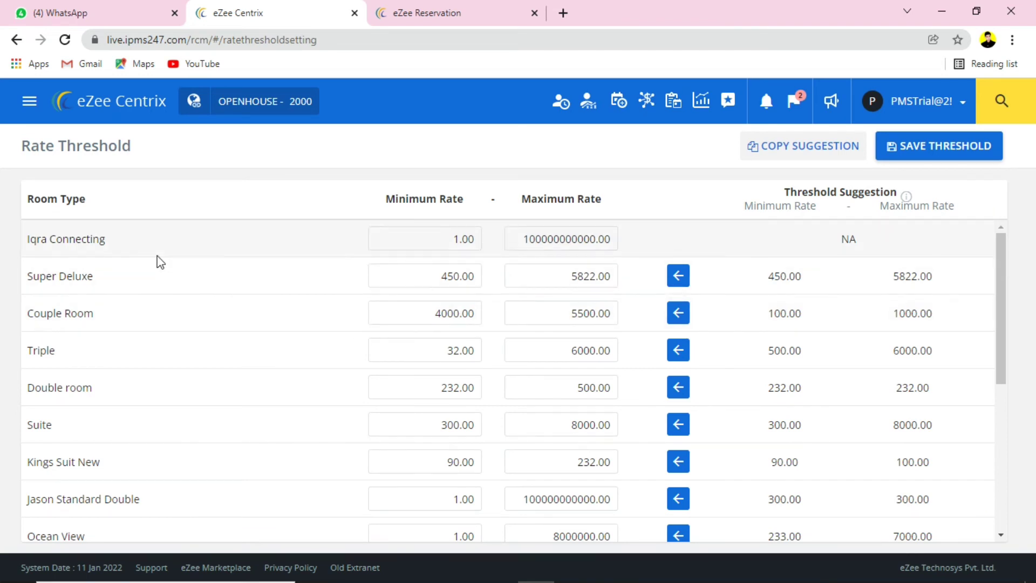
click(433, 318)
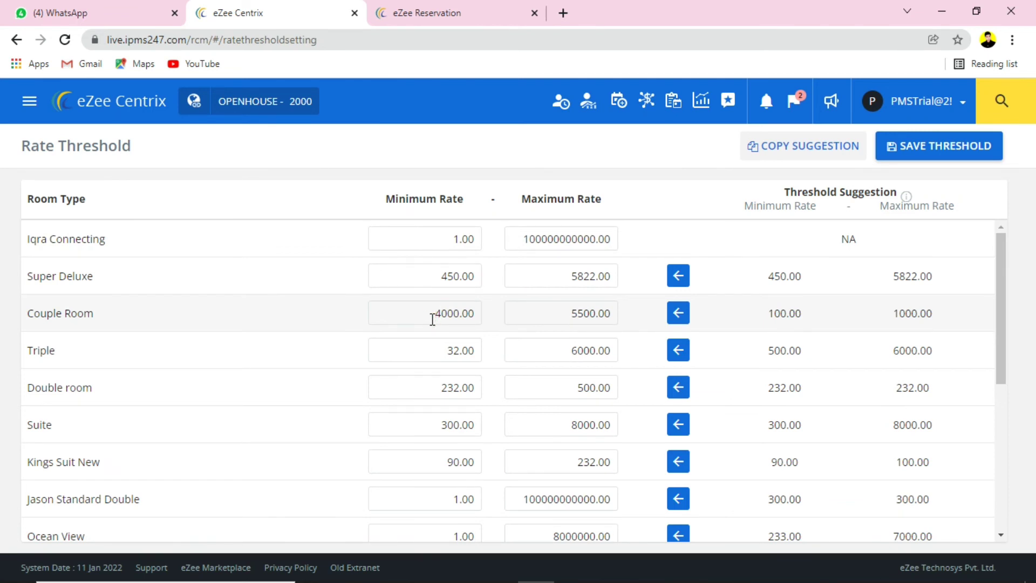
key(Delete)
key(Delete)
key(Delete)
key(Delete)
key(Delete)
key(Delete)
key(Delete)
text(3000)
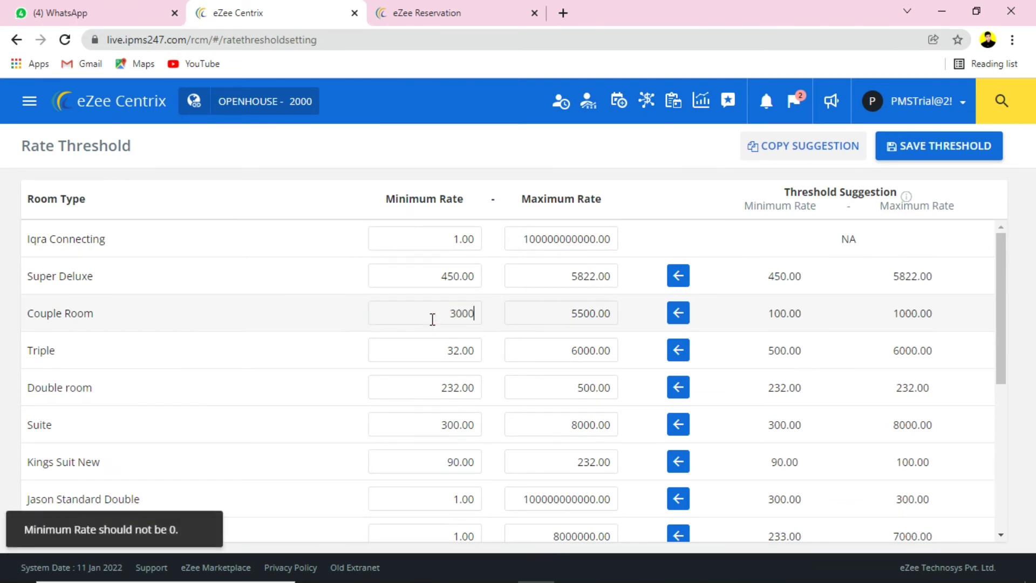
key(Tab)
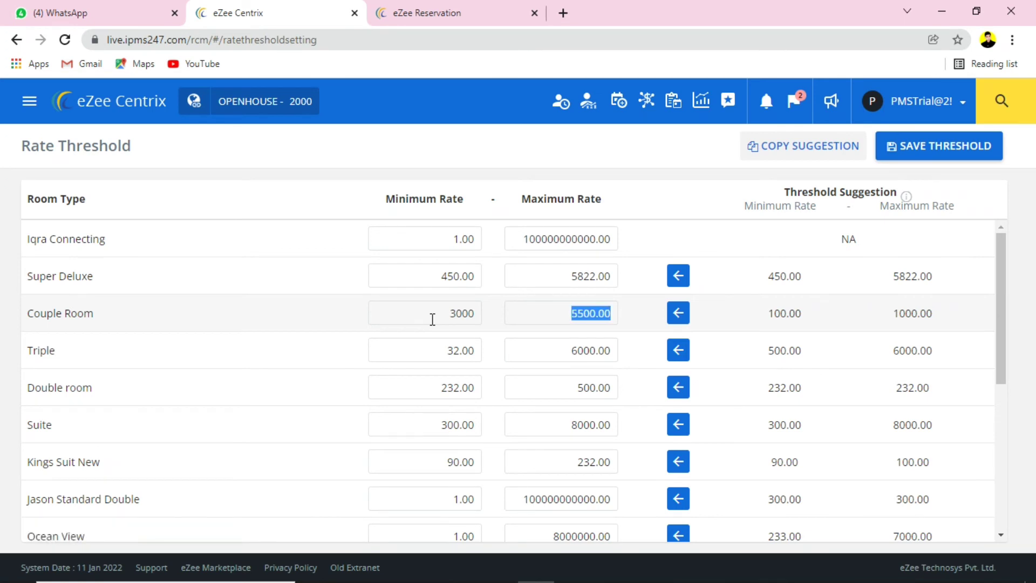
text(5000)
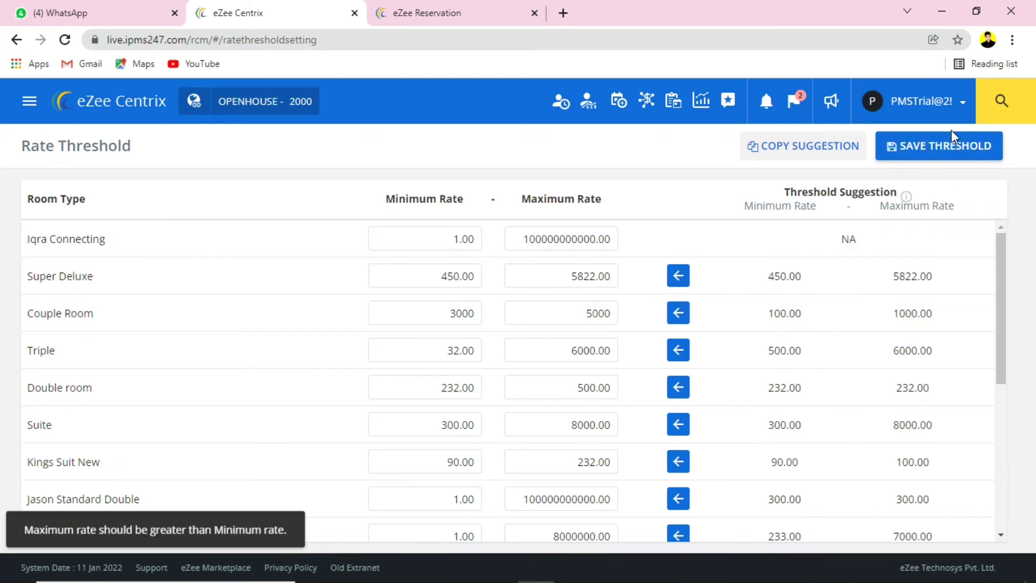
click(942, 152)
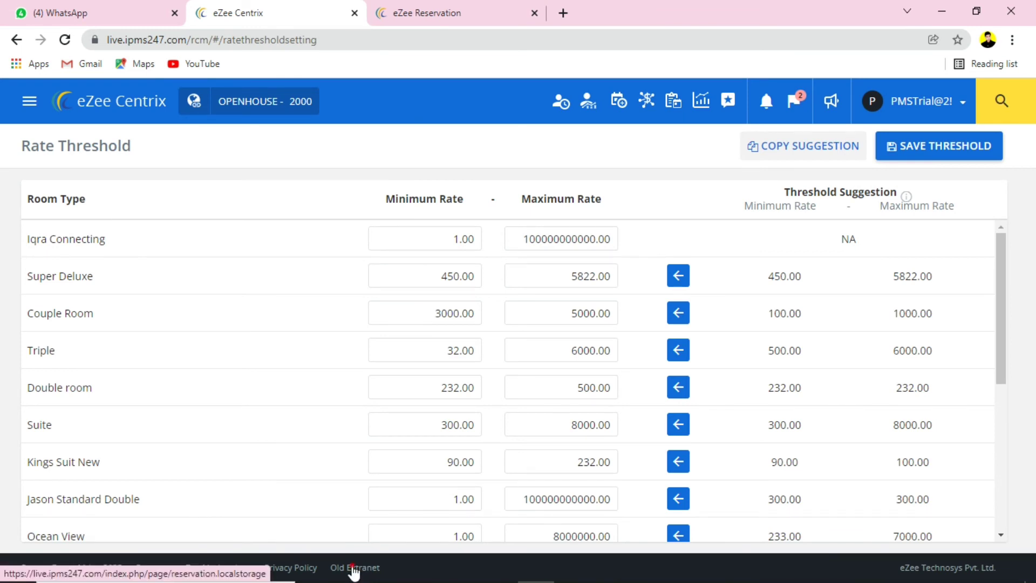
Step: Switch to the old extranet, eZee Reservation, and review the marketing Yield options and the Occupancy Slab settings
click(352, 569)
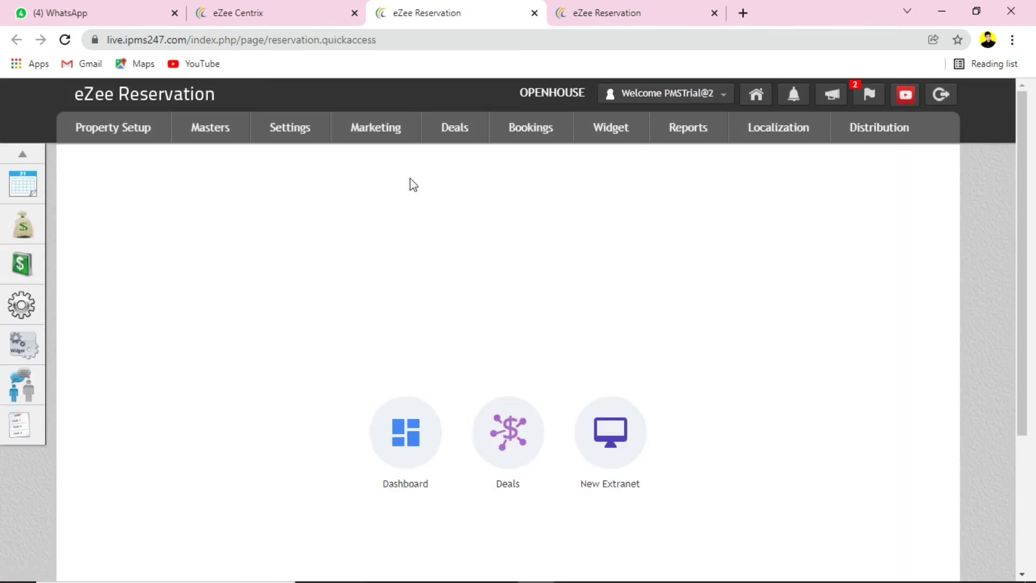
click(324, 130)
click(374, 132)
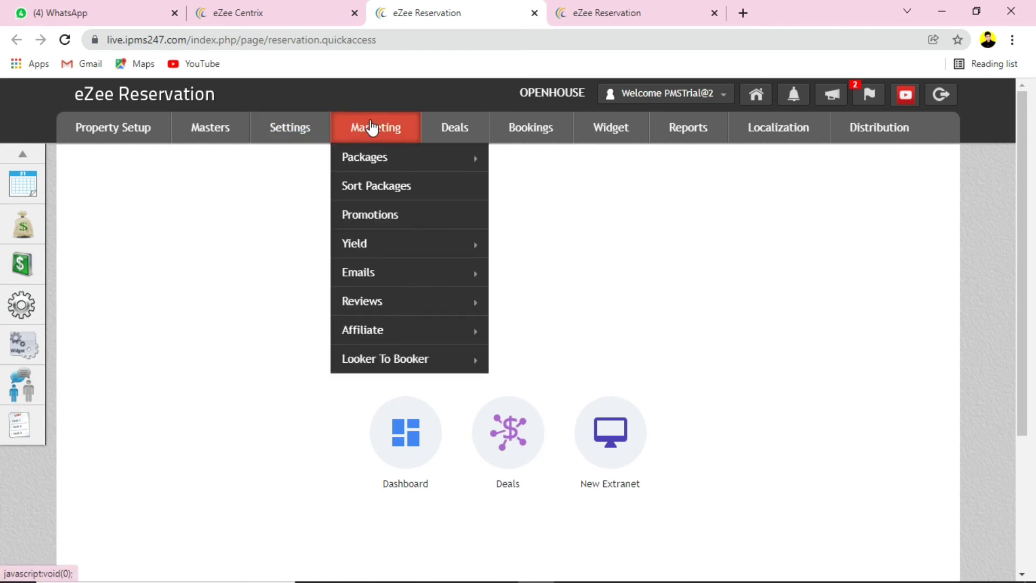
mouse_move(391, 249)
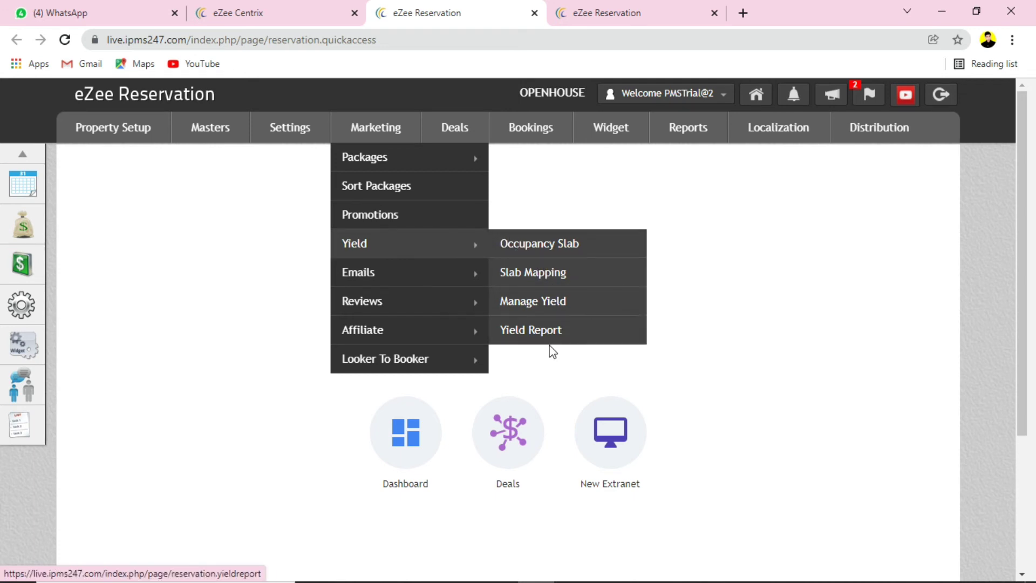
mouse_move(393, 128)
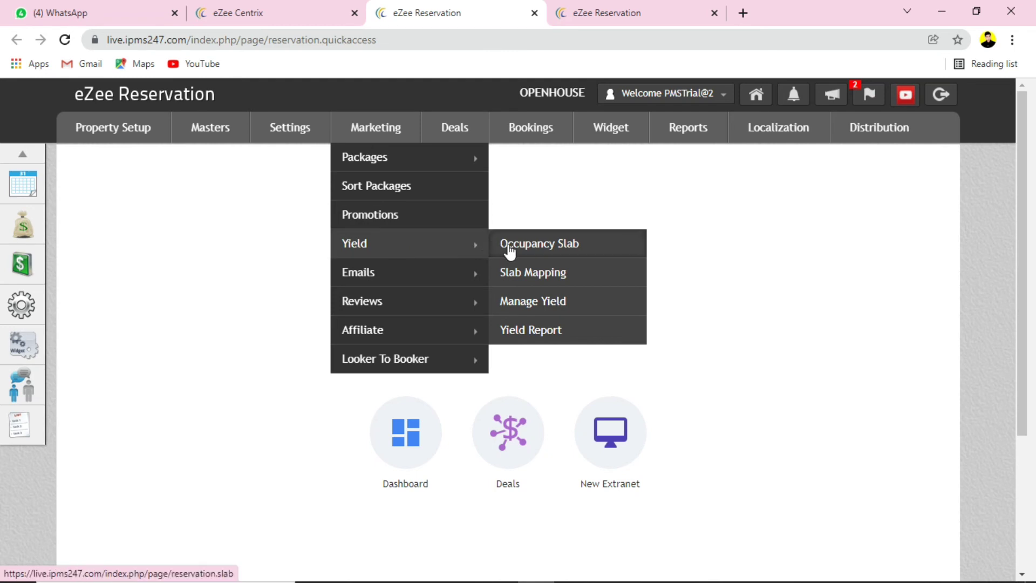
click(556, 246)
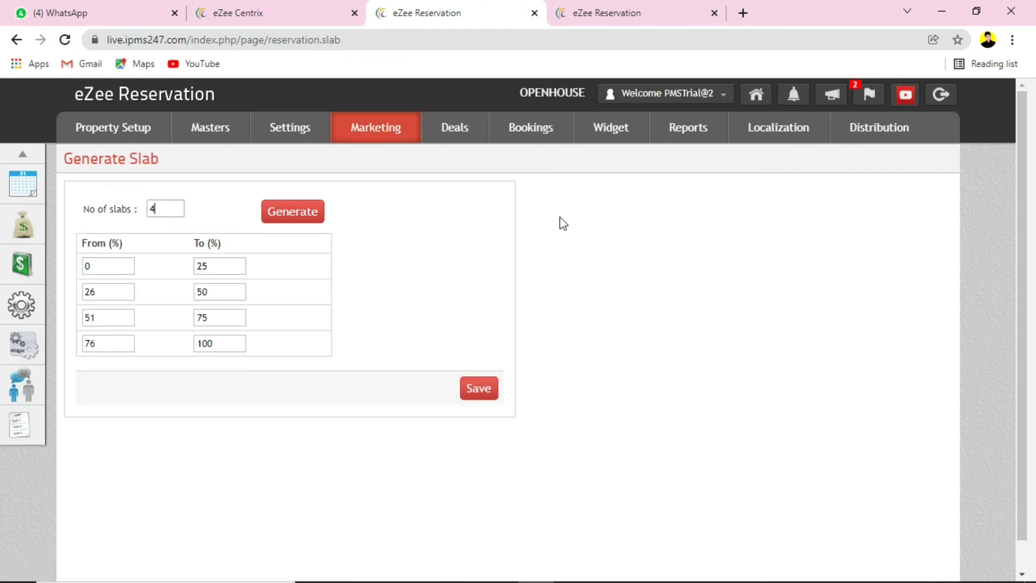
key(alt+Left)
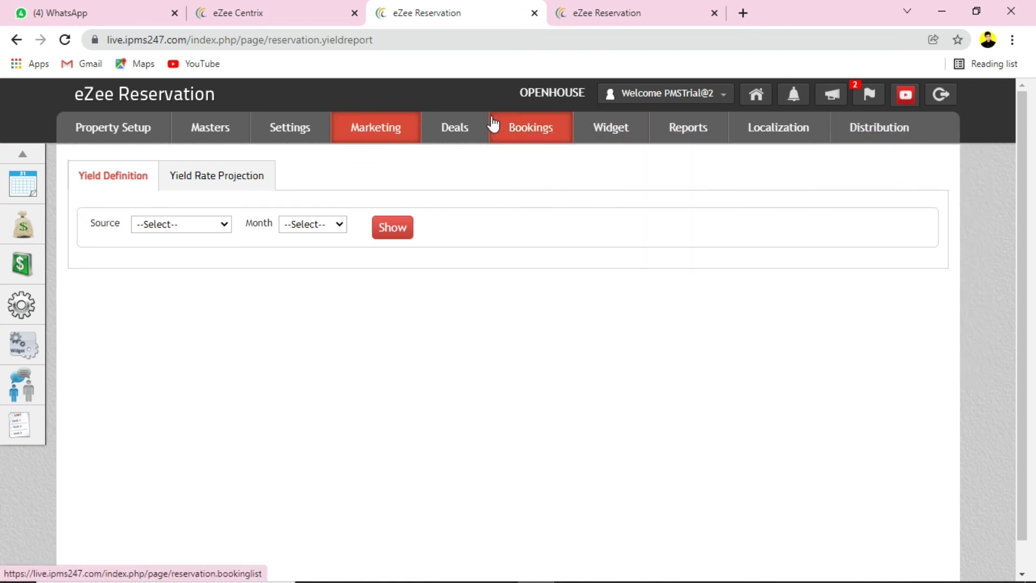
click(422, 102)
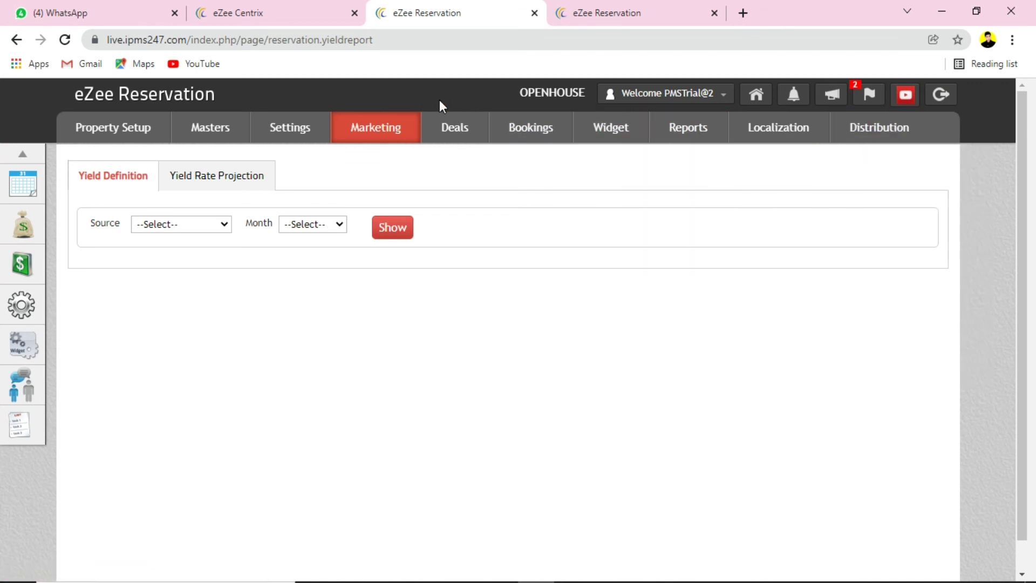
double_click(444, 340)
click(425, 102)
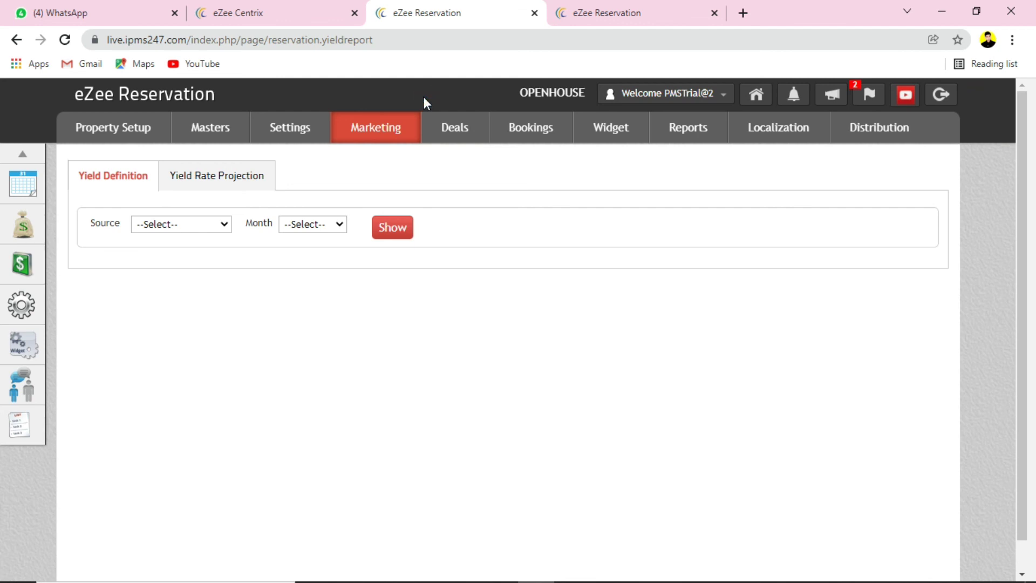